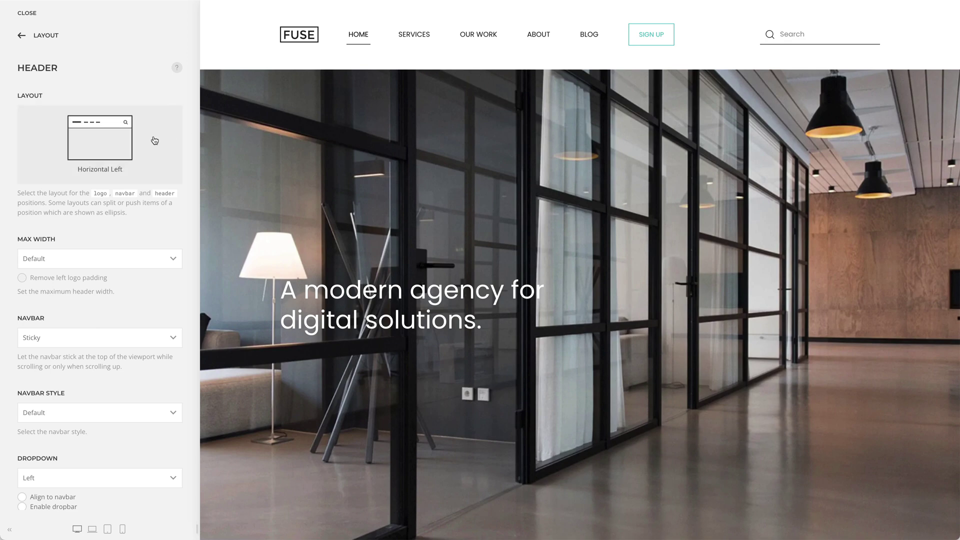
Set header Max Width to Expand, then toggle Remove left logo padding on and back off
click(154, 139)
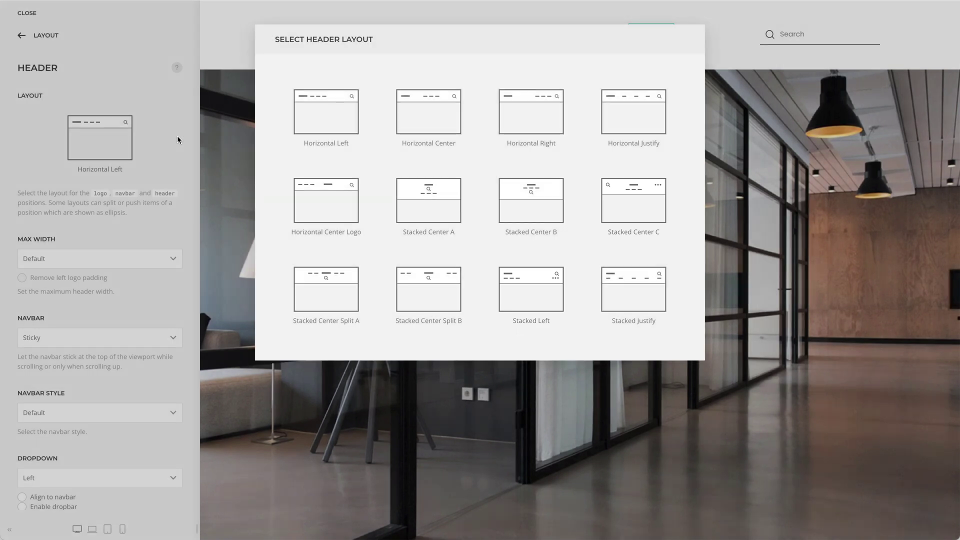
click(212, 140)
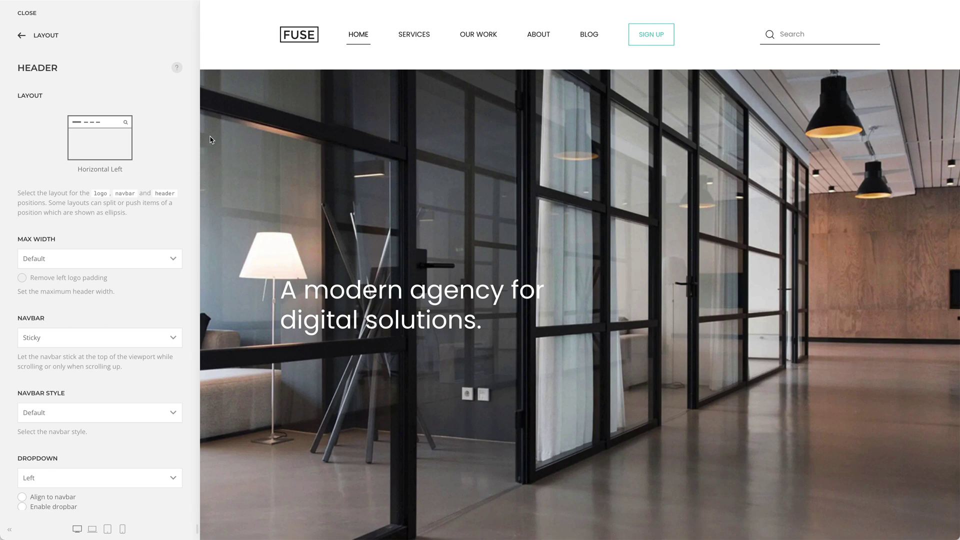
click(112, 258)
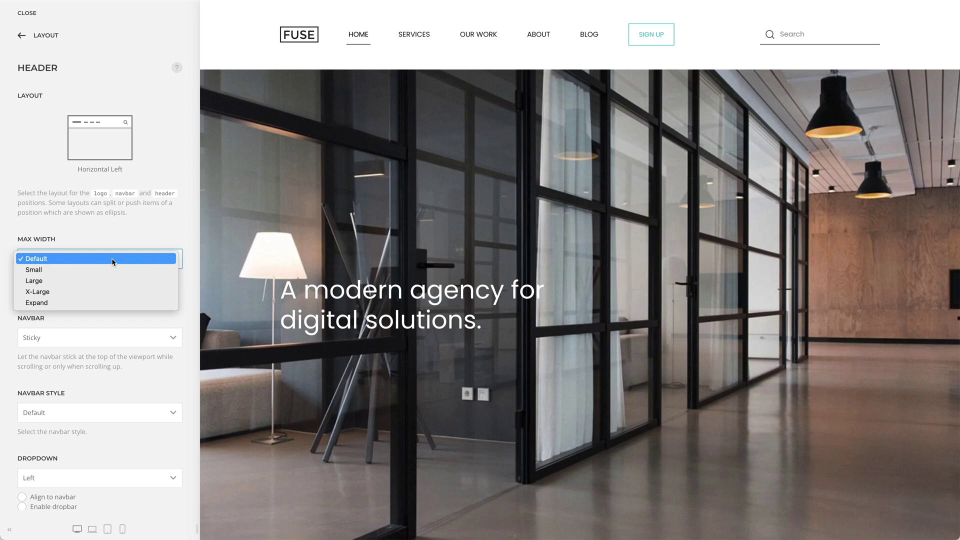
click(107, 302)
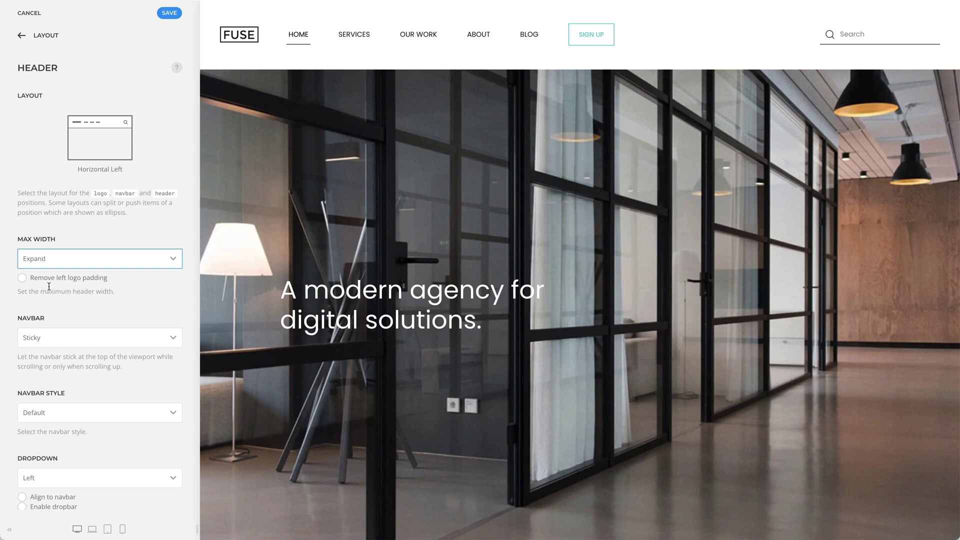
click(22, 279)
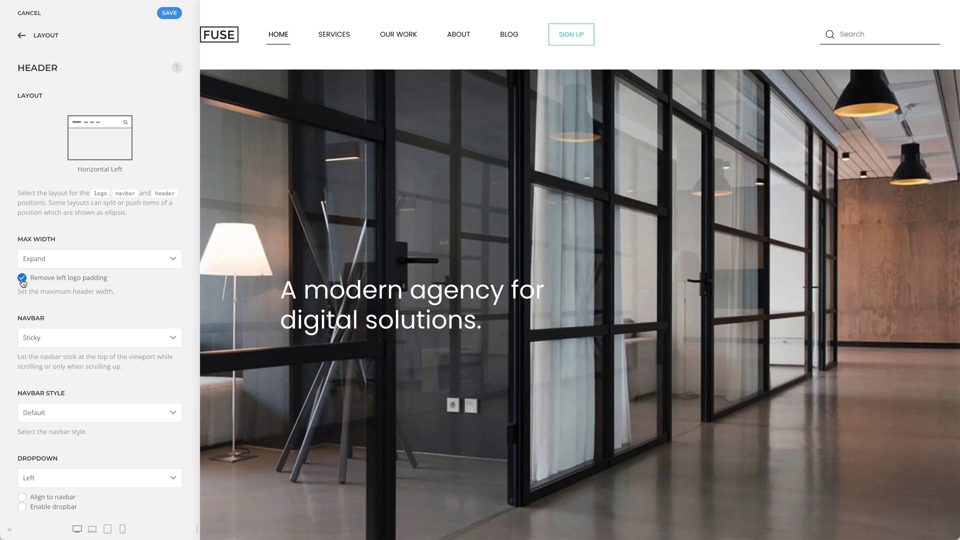
click(22, 279)
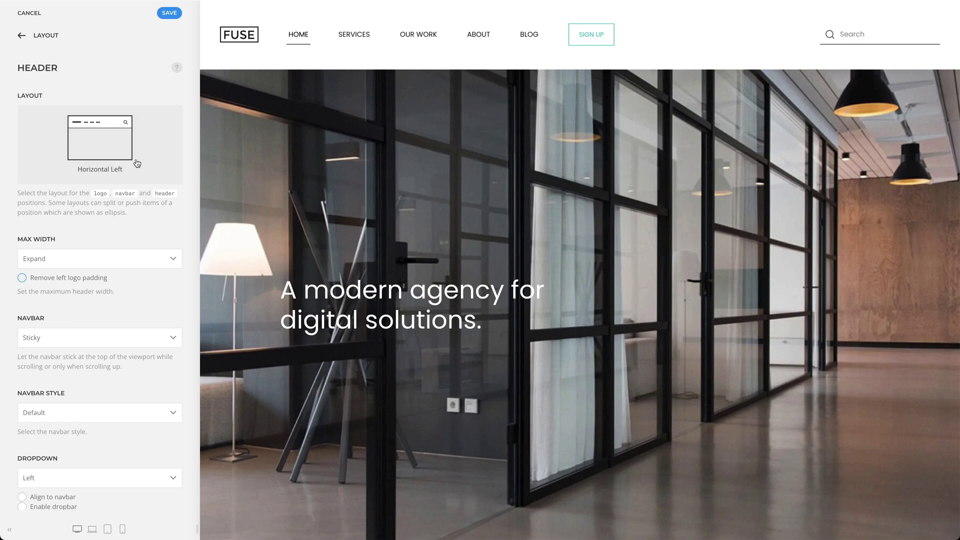
Try Horizontal Center, Horizontal Right and Horizontal Justify, ending on Horizontal Center Logo
click(144, 158)
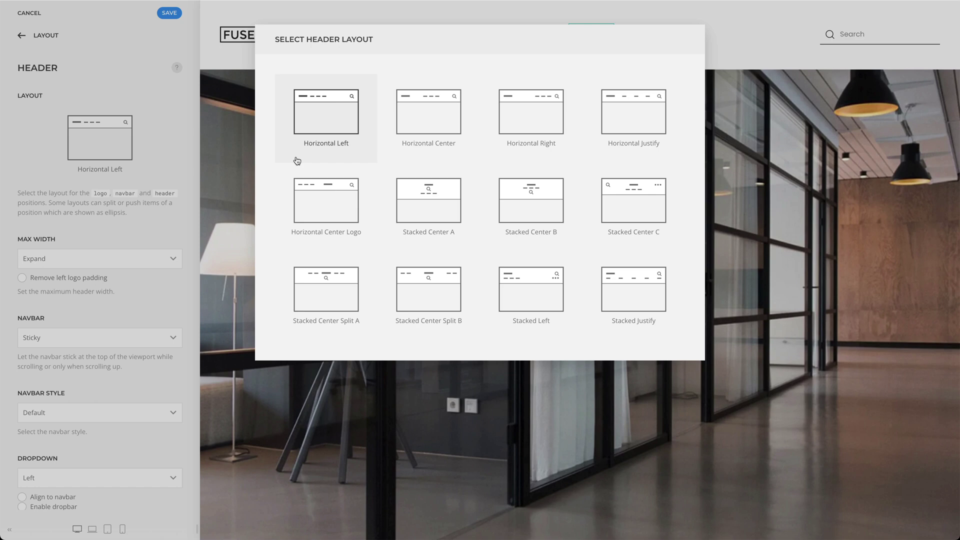
click(395, 161)
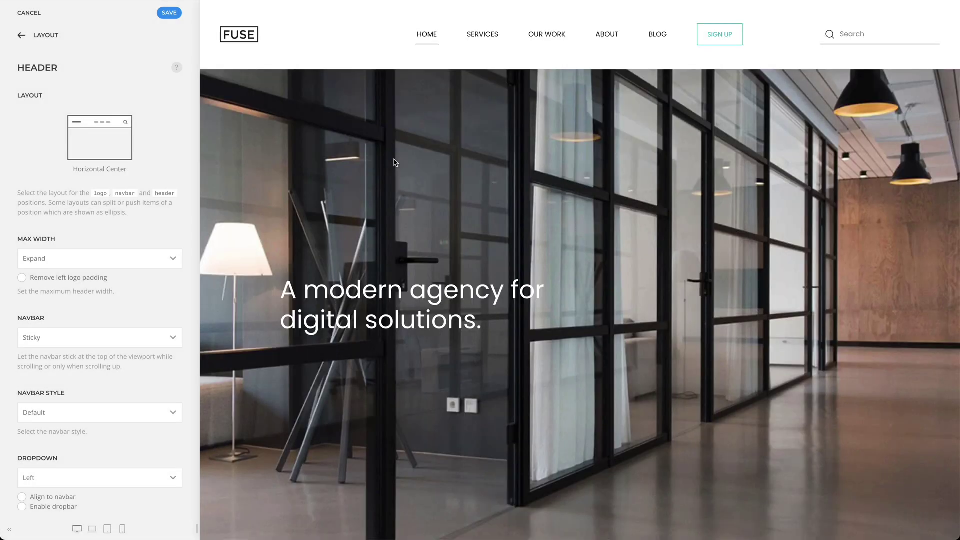
click(129, 152)
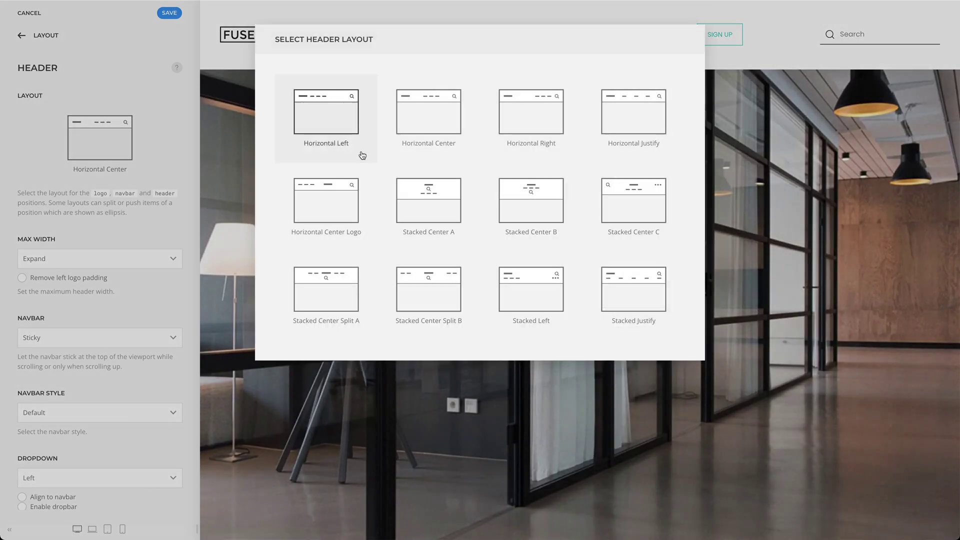
click(513, 156)
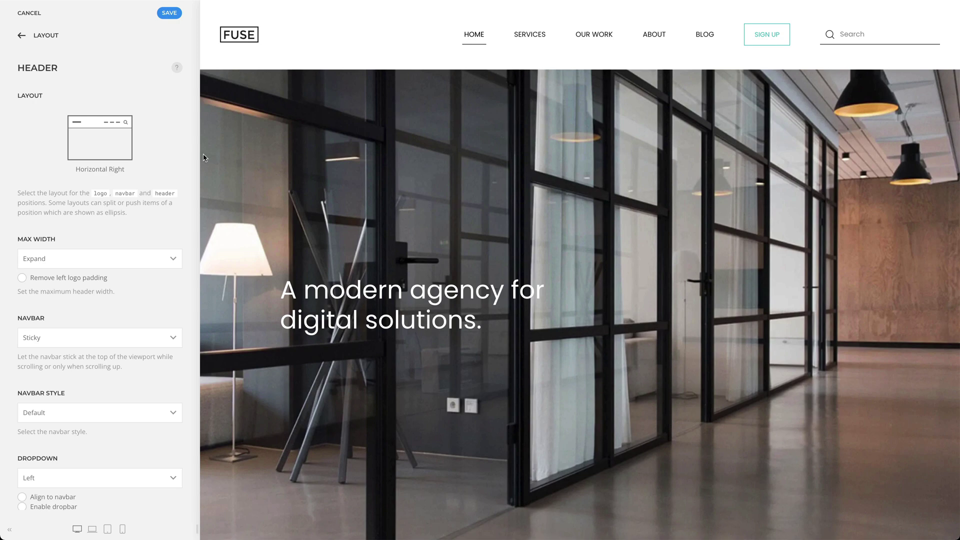
click(139, 154)
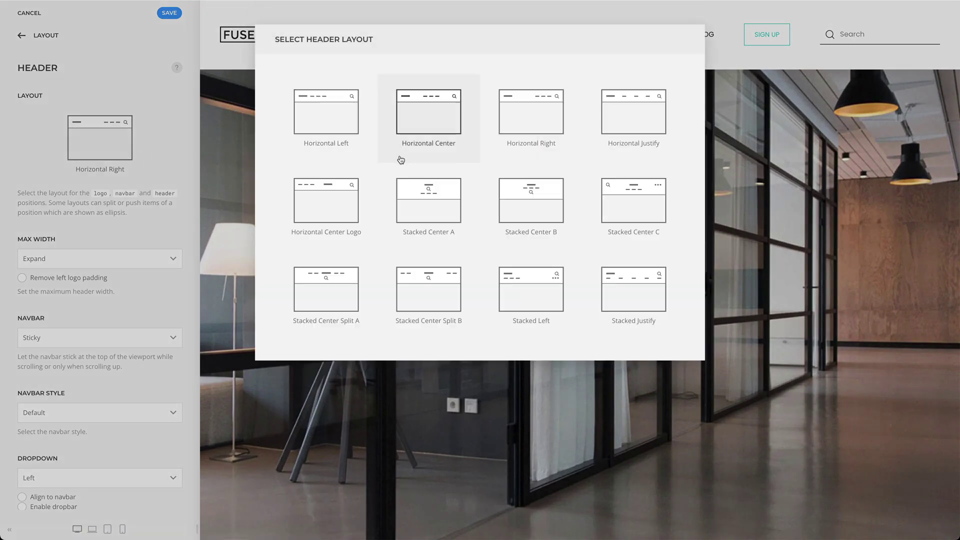
click(612, 155)
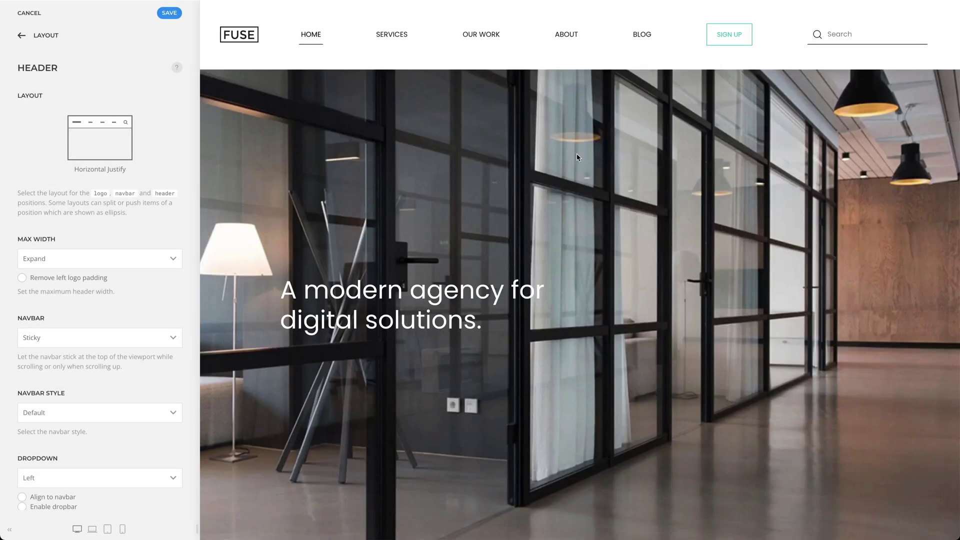
click(157, 155)
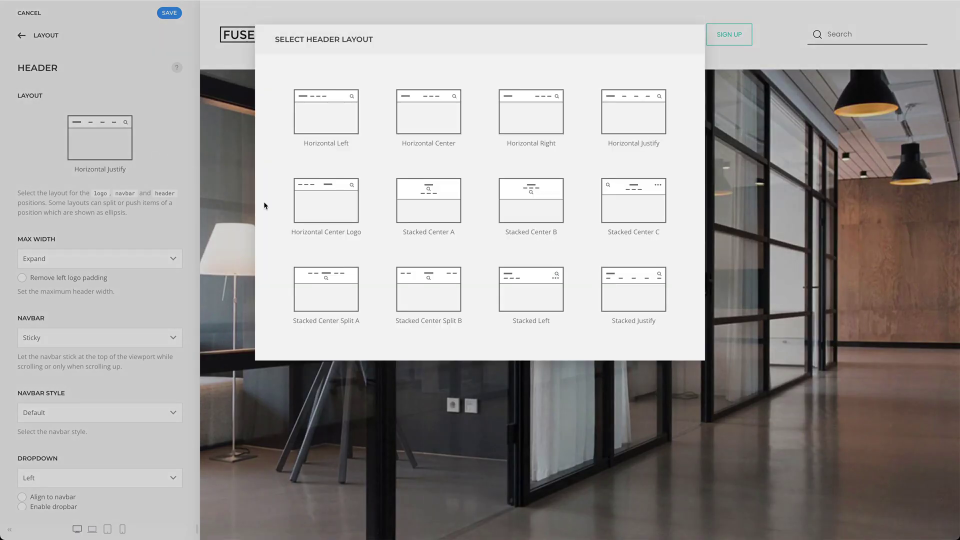
click(295, 222)
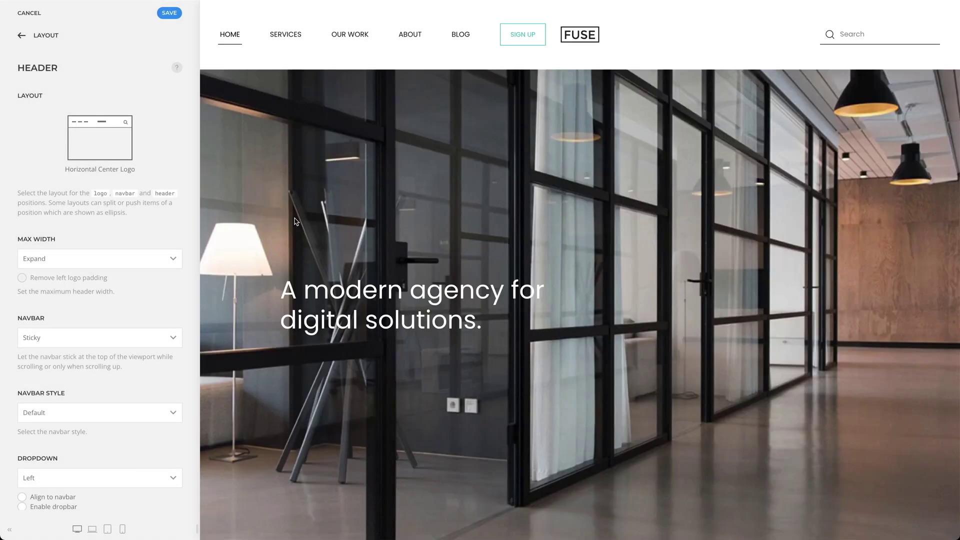
Try Stacked Center A and B, settle on Stacked Center C, and check Split Items
click(167, 170)
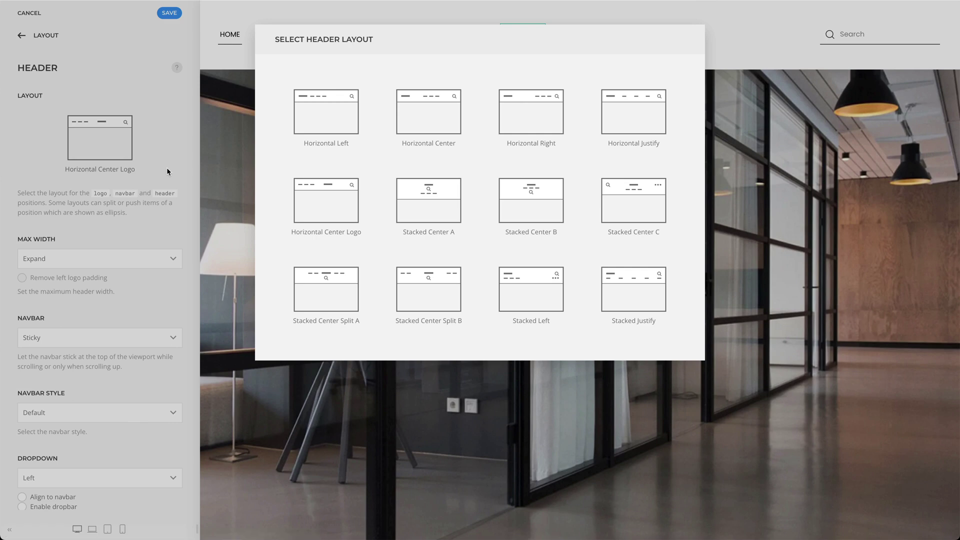
click(391, 228)
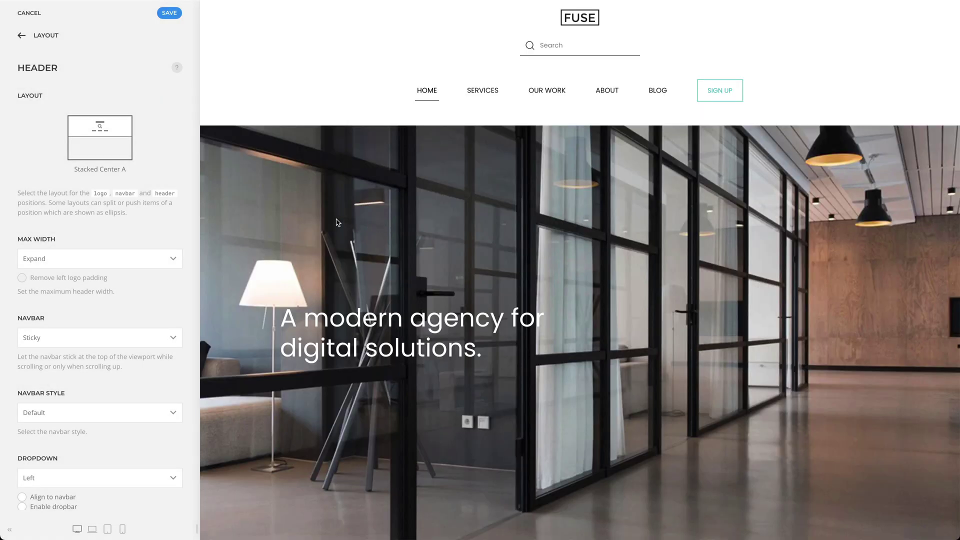
click(148, 169)
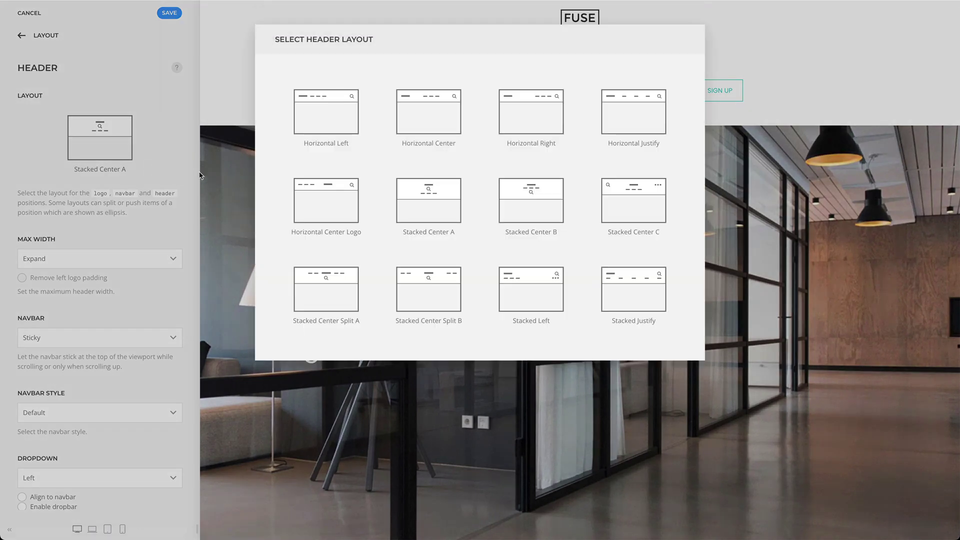
click(505, 232)
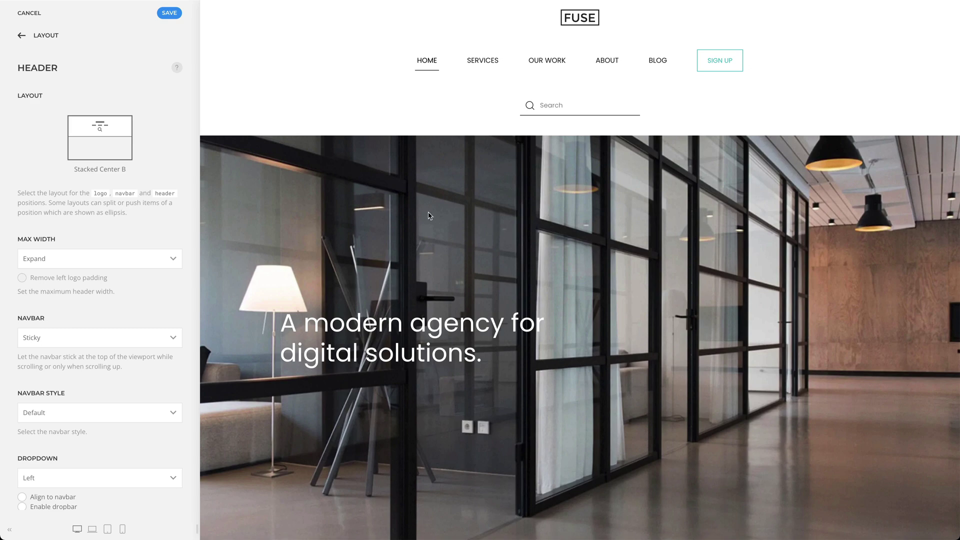
click(168, 156)
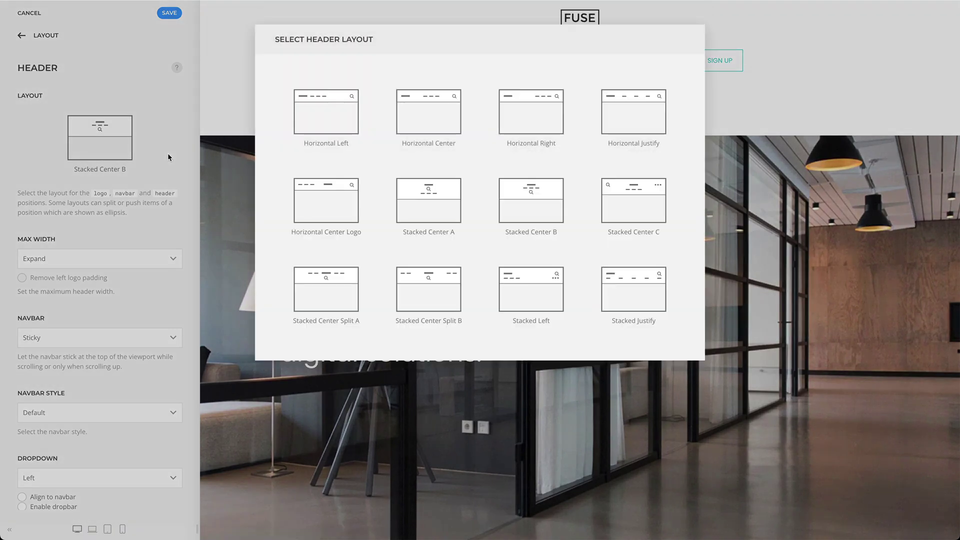
click(602, 226)
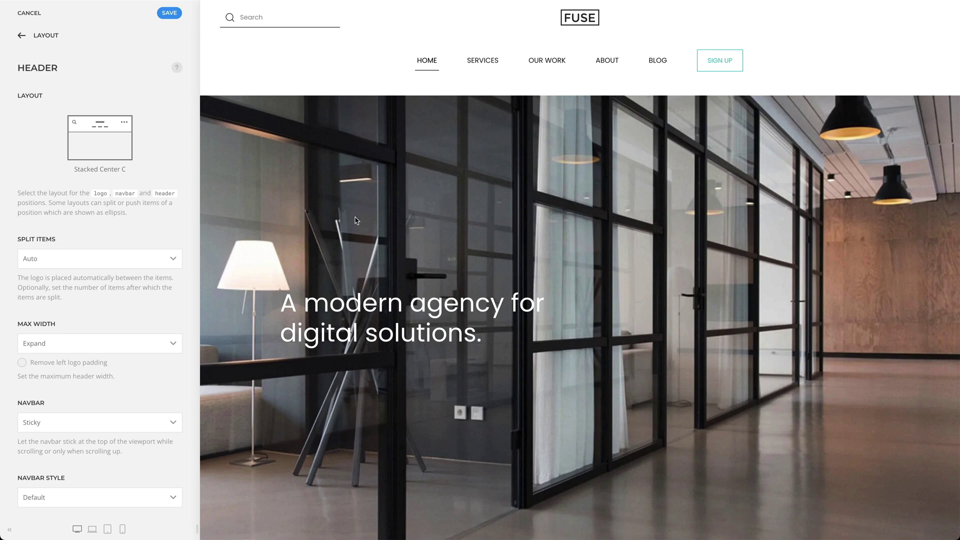
click(141, 258)
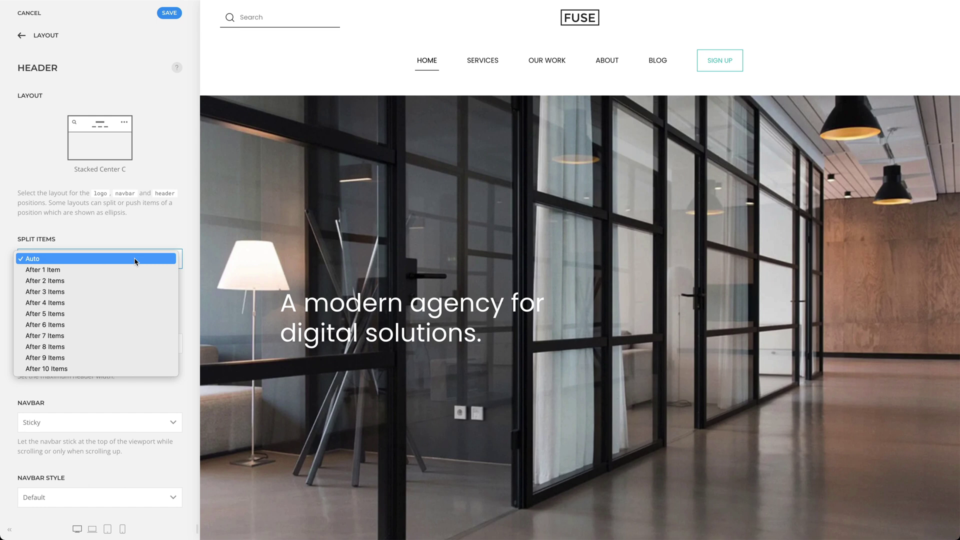
Leave Split Items on Auto and switch the header to Stacked Center Split A
click(186, 260)
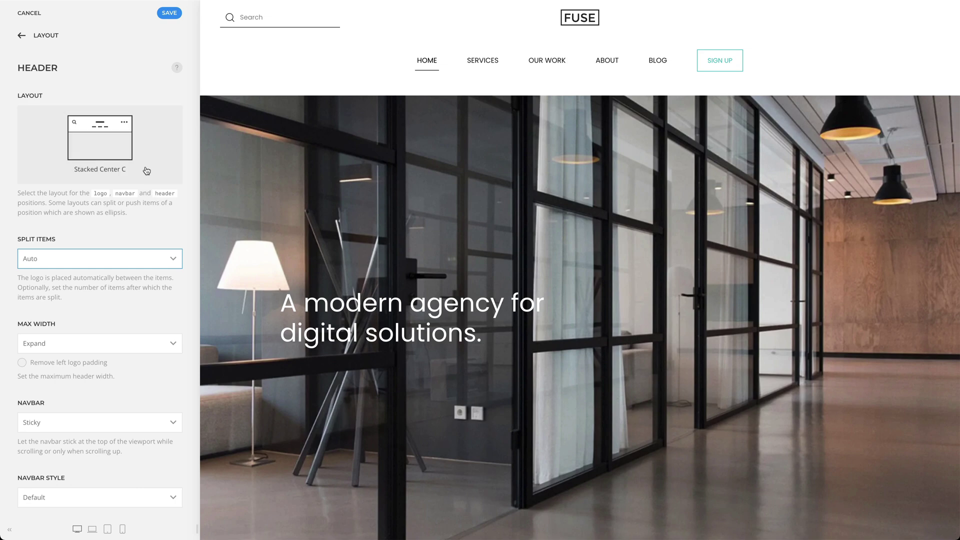
click(147, 170)
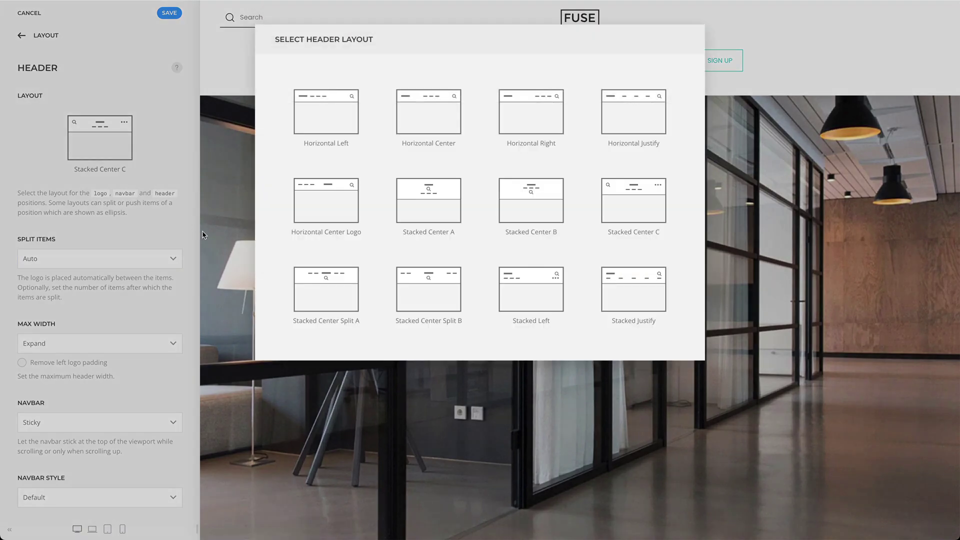
click(300, 307)
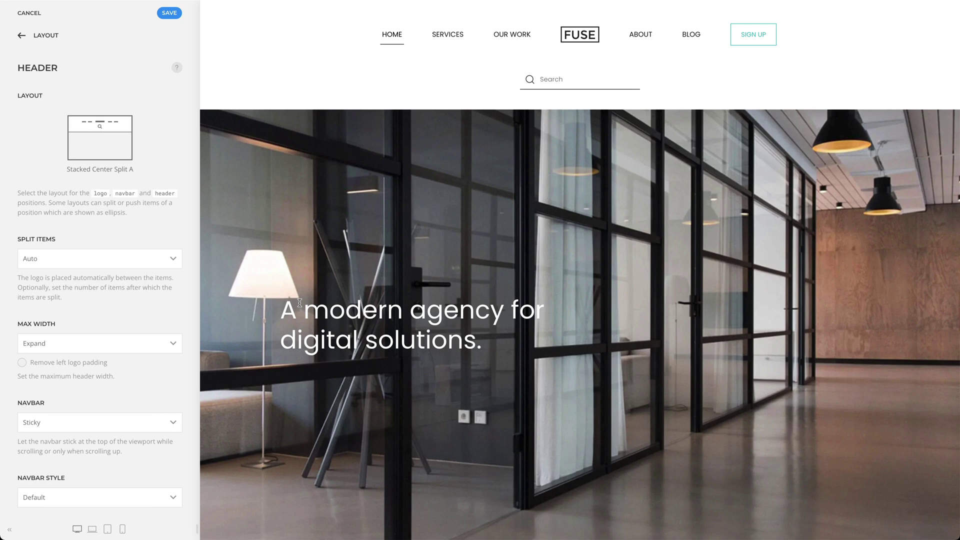
Try Split Items After 2 Items, revert to Auto, and reopen the header layouts
click(163, 260)
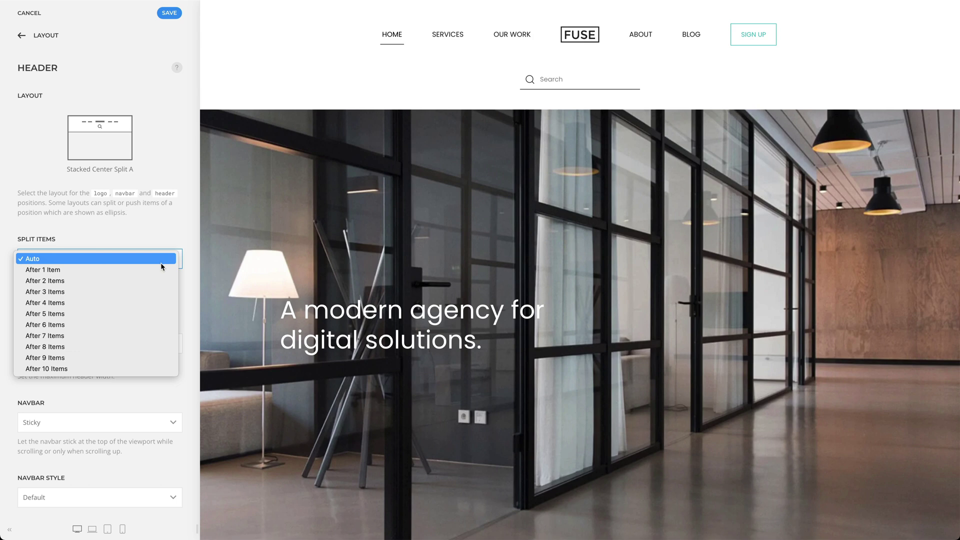
click(159, 283)
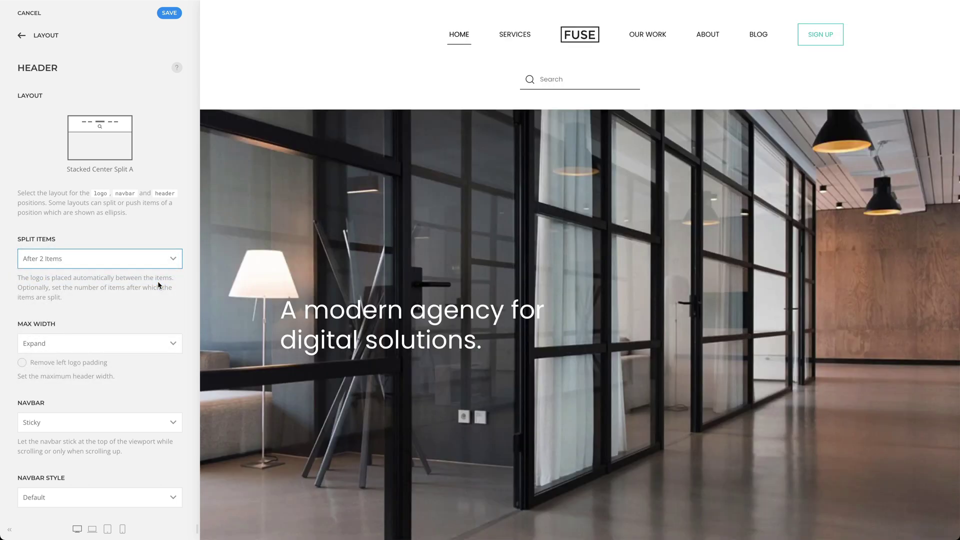
click(158, 271)
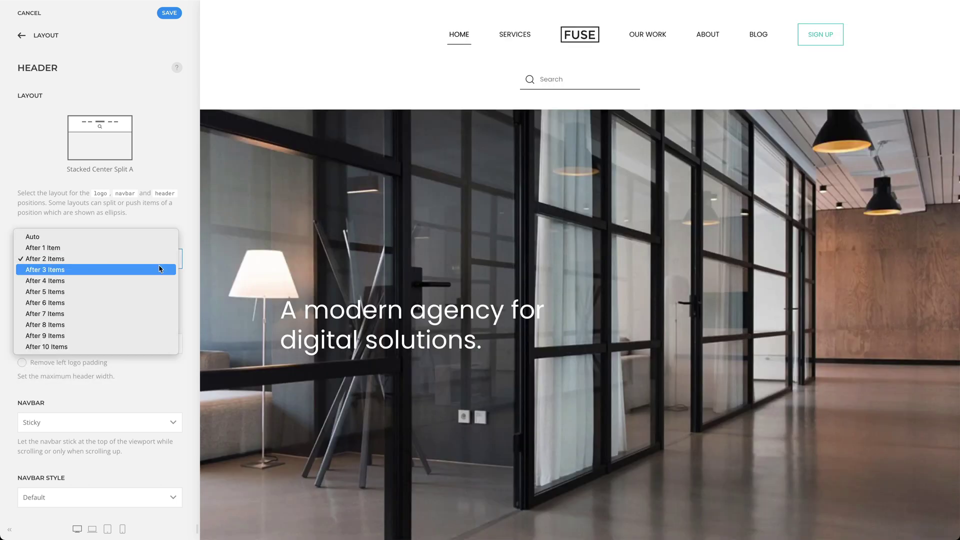
click(153, 233)
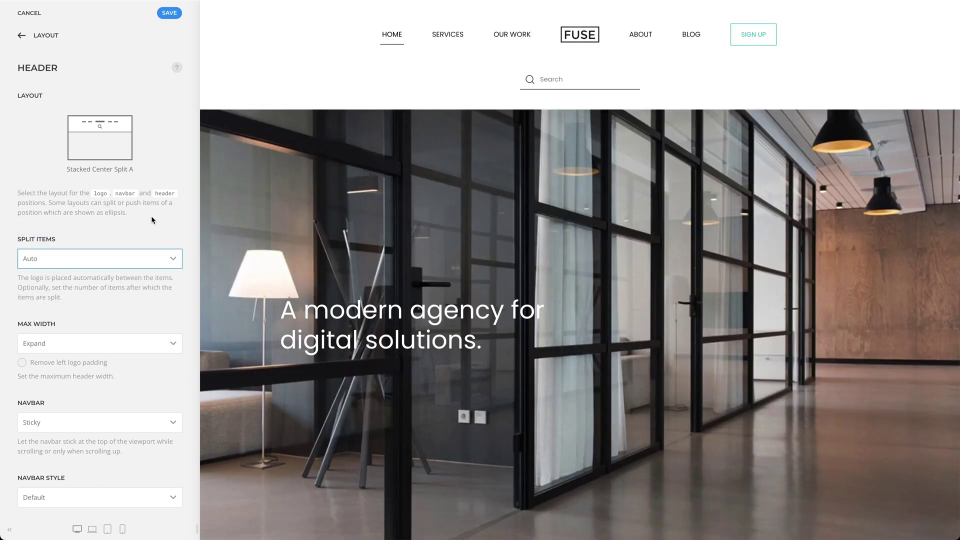
click(152, 173)
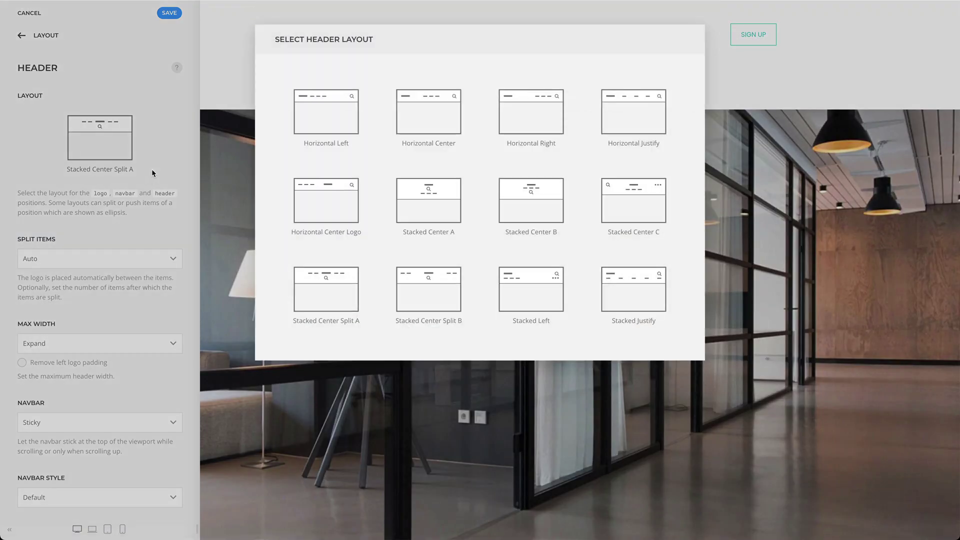
Try Stacked Center Split B, then Stacked Left with Push Items After 1 Item, then pick Stacked Justify
click(400, 310)
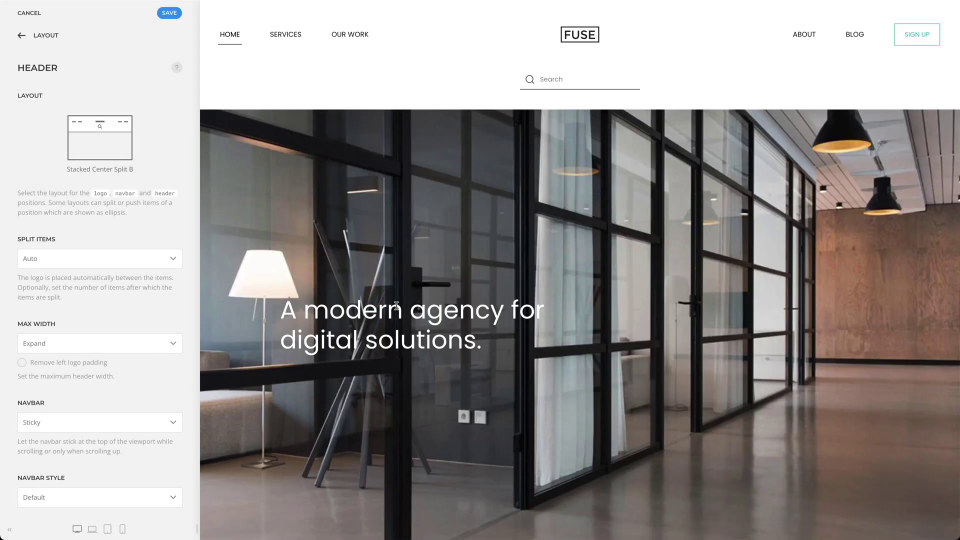
click(157, 169)
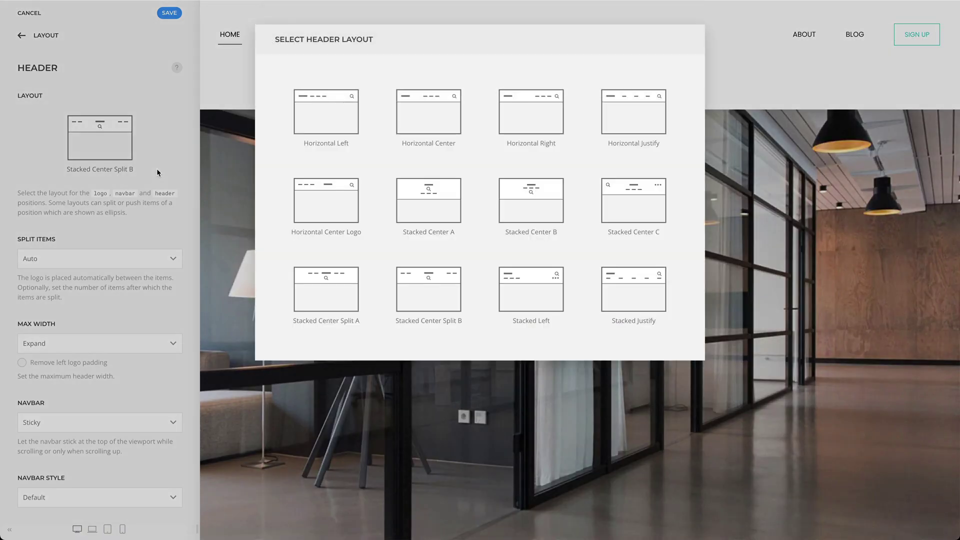
click(509, 302)
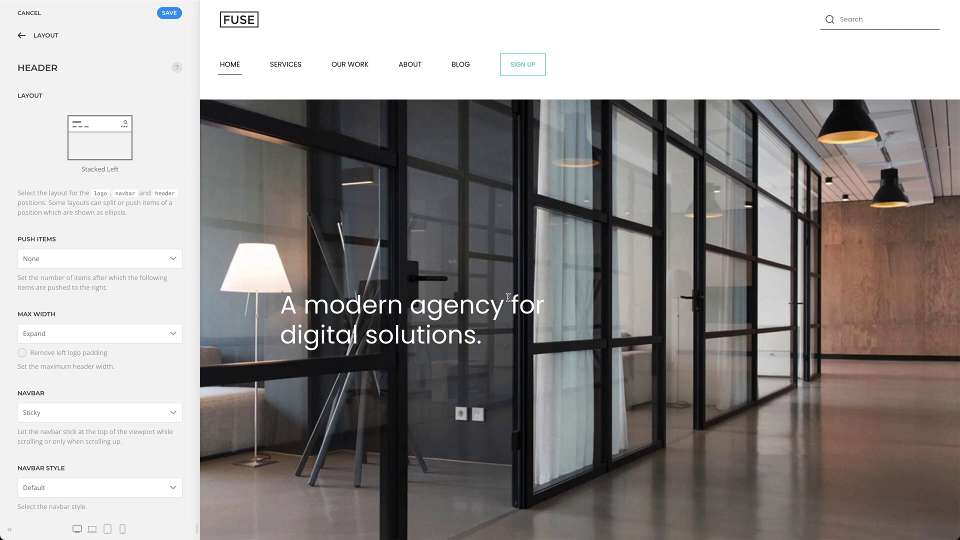
click(163, 267)
click(166, 271)
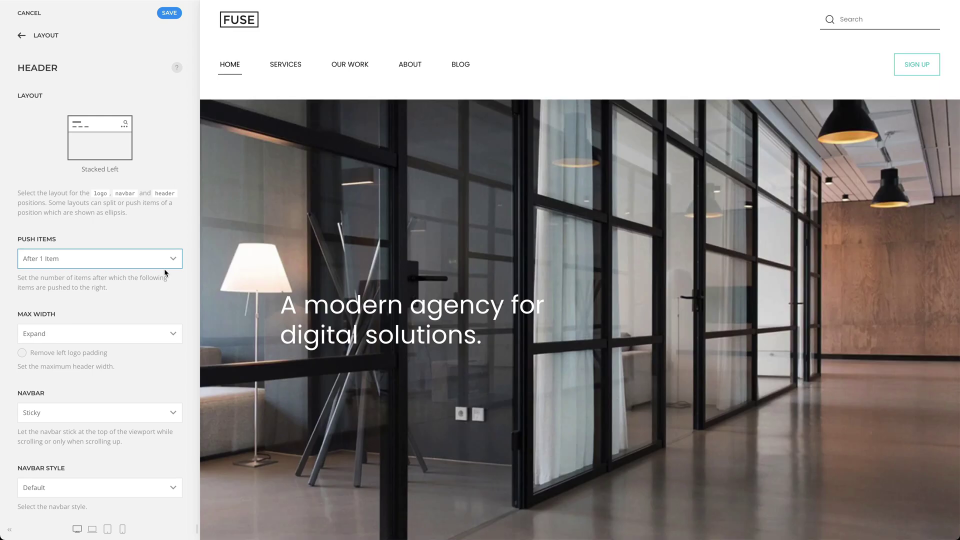
click(163, 176)
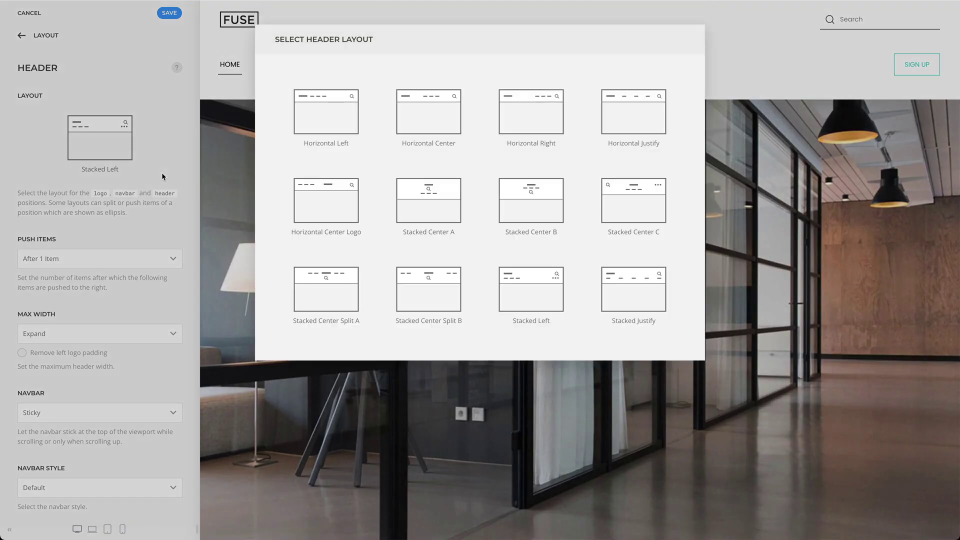
click(609, 312)
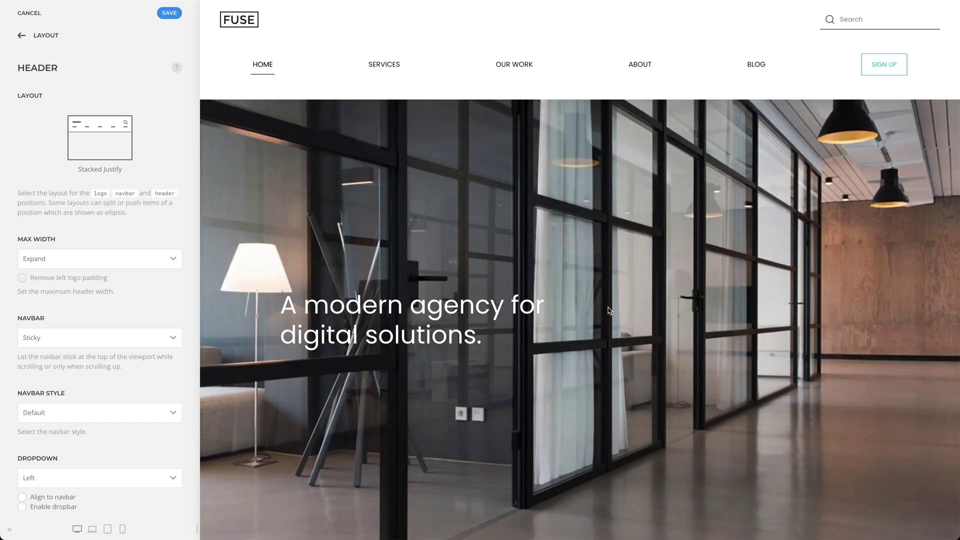